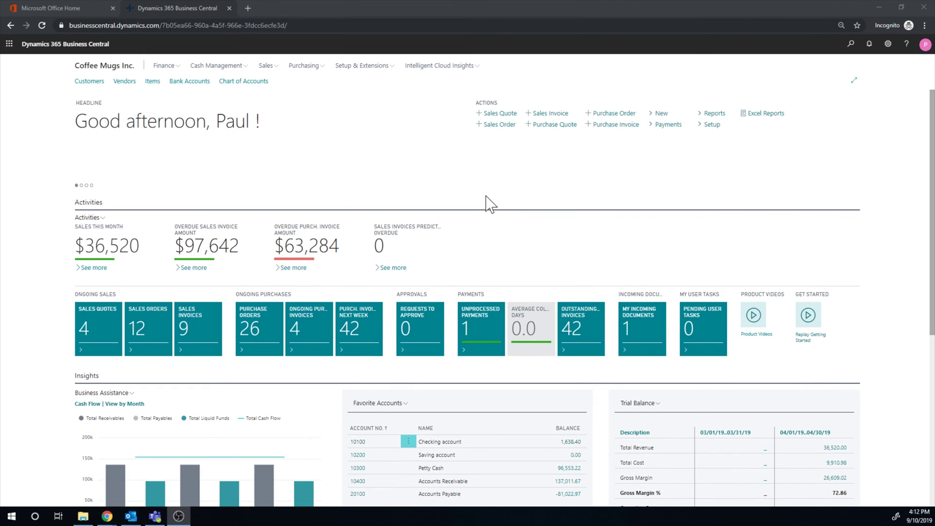
- From the Items list, open item 1001 iNECTA Coffee Mug and view its Units of Measure
click(850, 44)
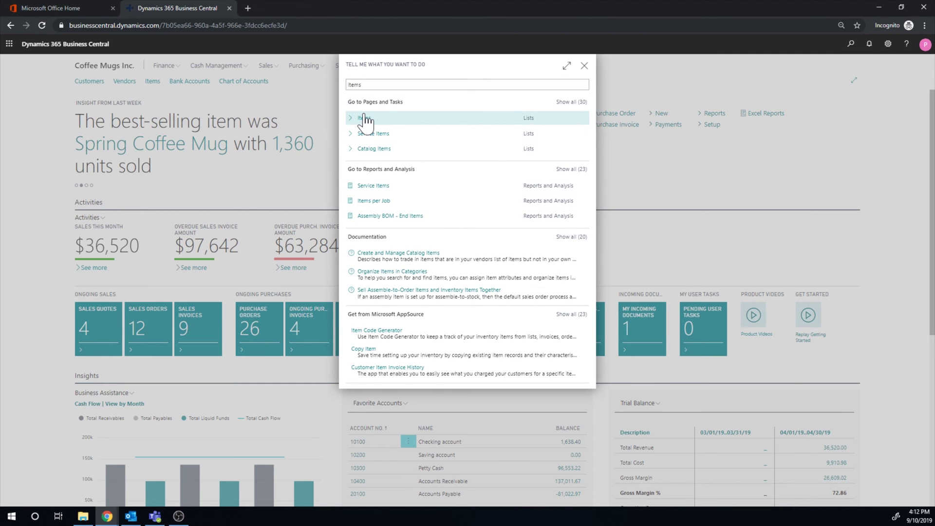
click(365, 119)
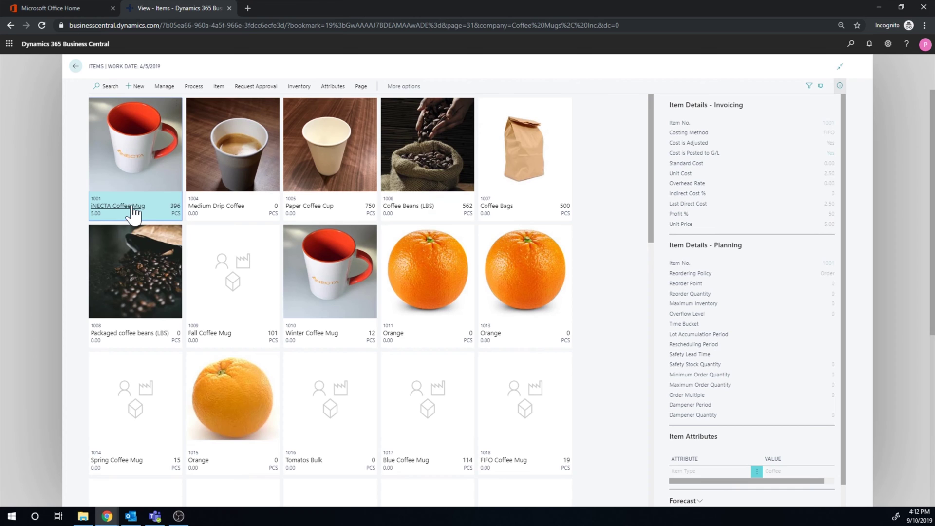
key(Return)
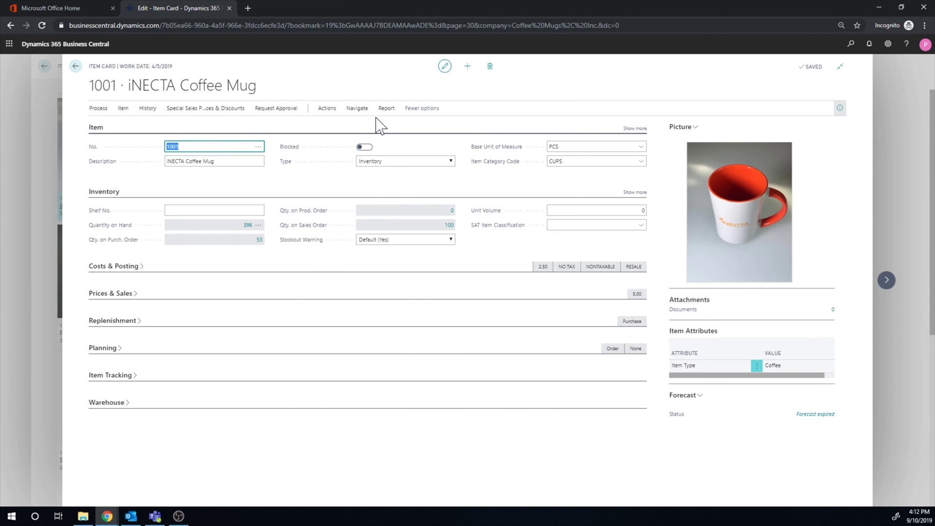
click(357, 112)
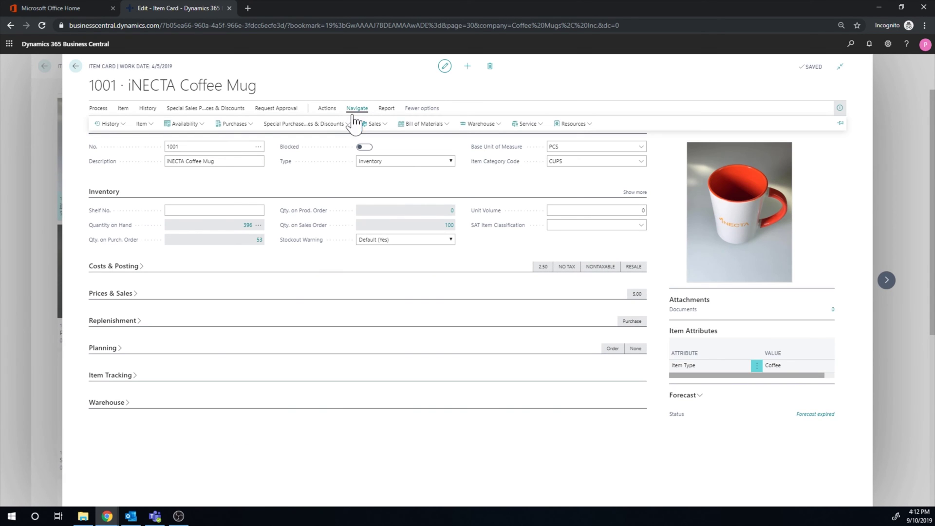
click(147, 129)
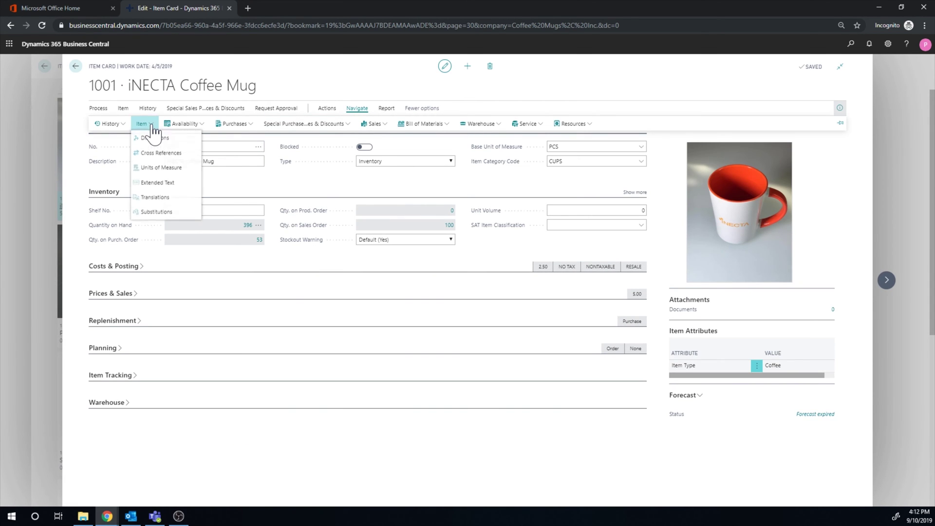
click(180, 169)
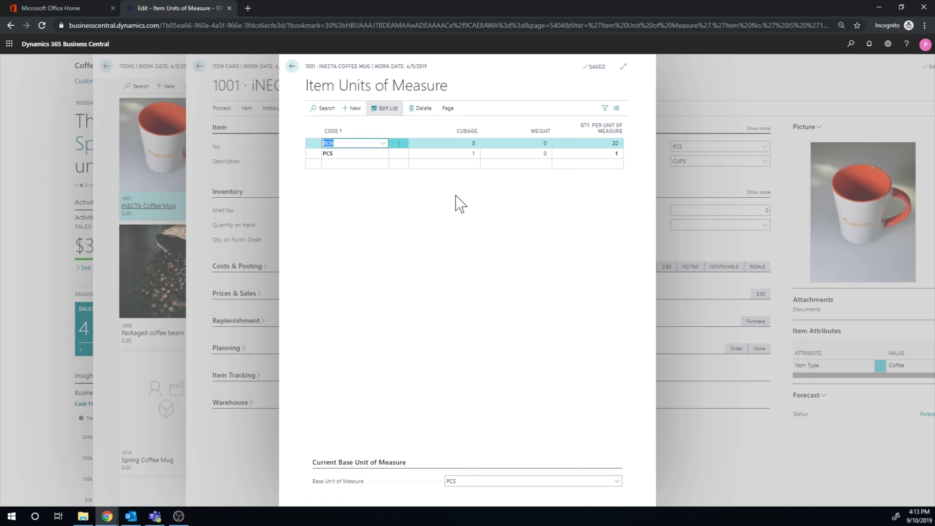
- Return to the Items list and open the Bin Contents page
click(291, 66)
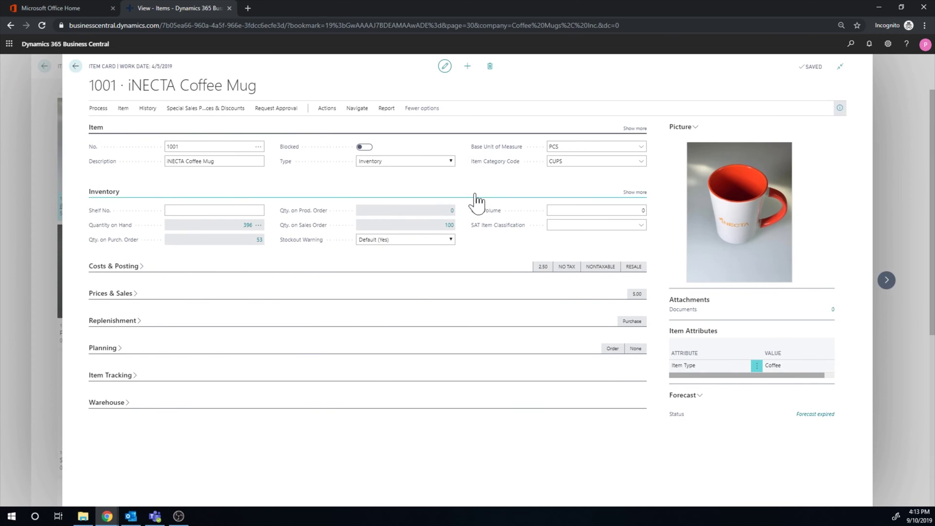
key(Escape)
click(850, 44)
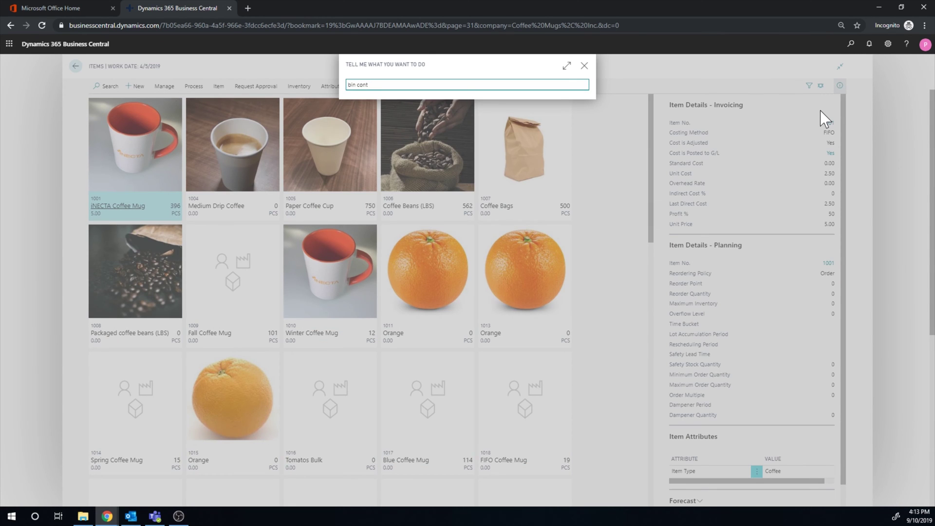
click(369, 159)
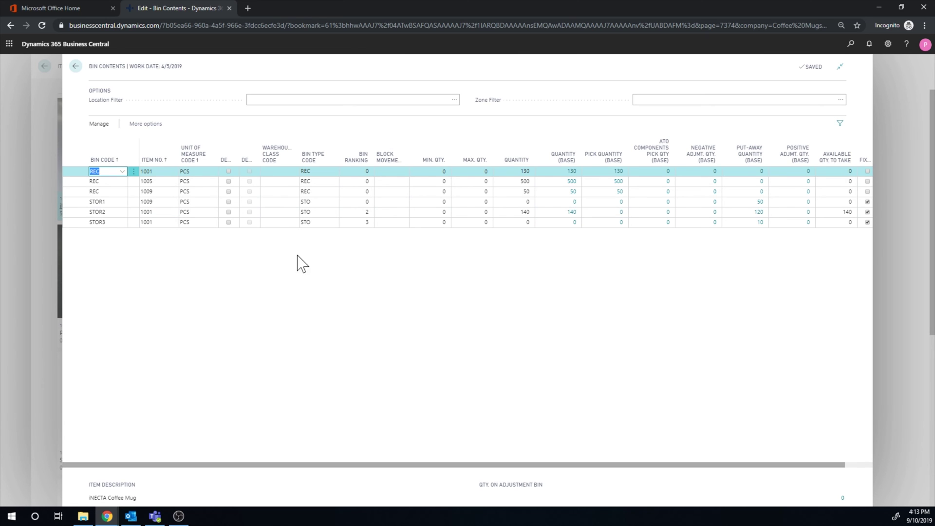
- Close Bin Contents and open the Locations list via search
click(76, 66)
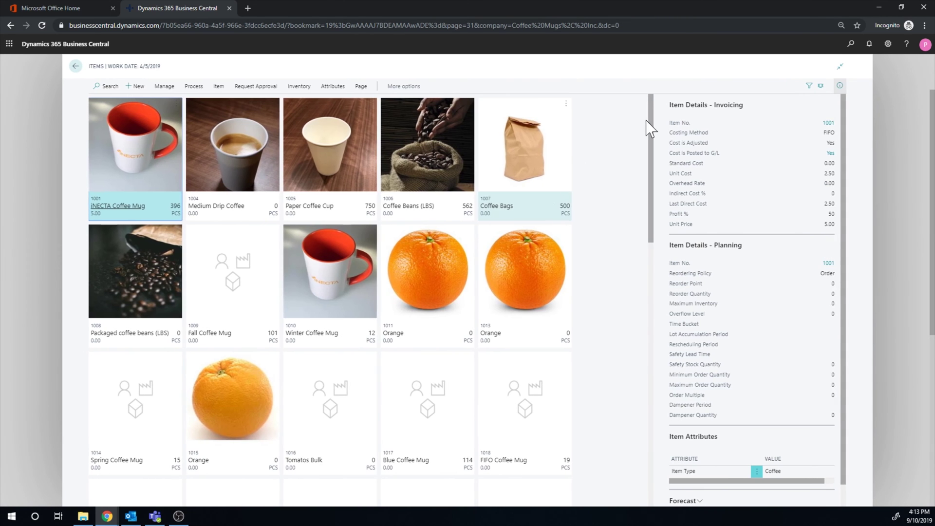
click(851, 44)
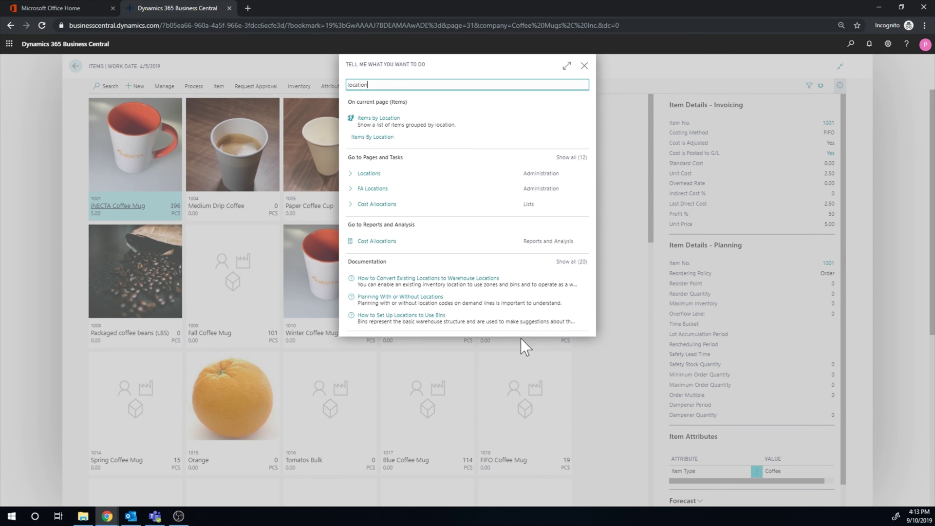
click(374, 175)
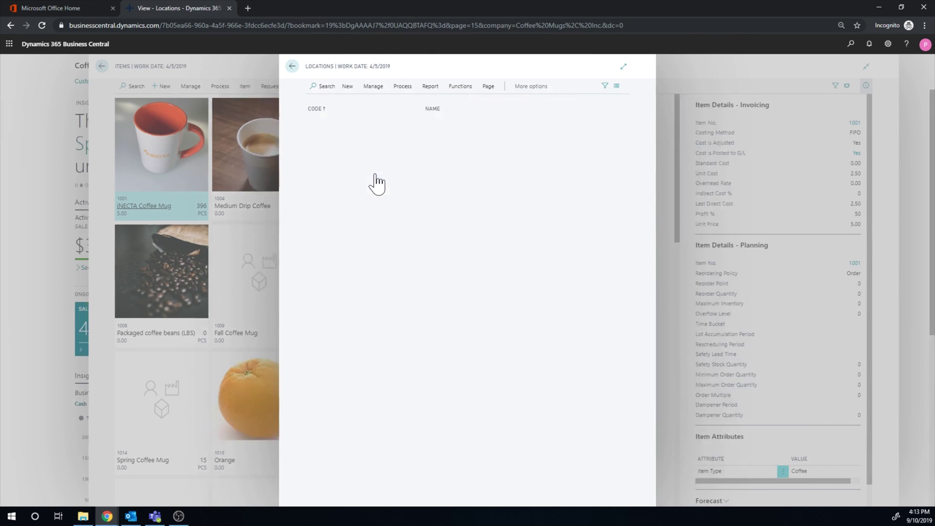
- Open the Bins list for location NORTH
click(317, 149)
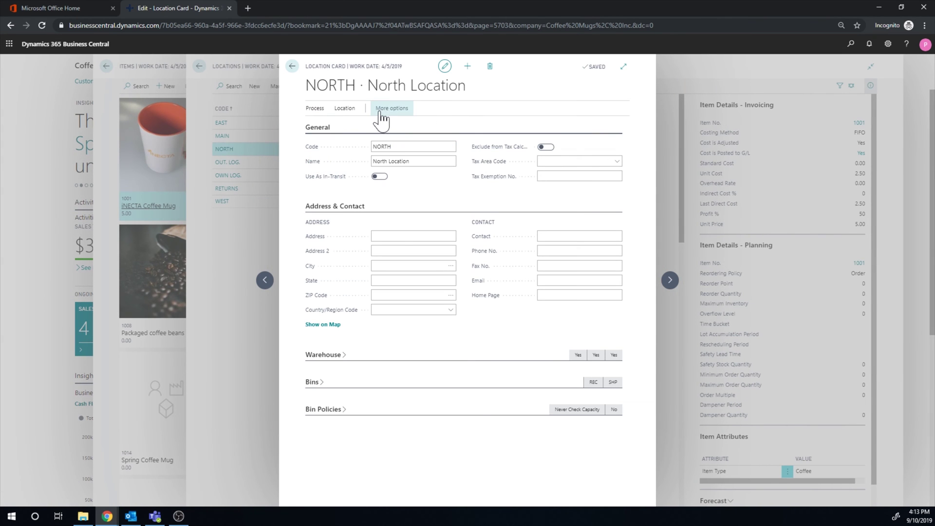
click(387, 115)
click(334, 141)
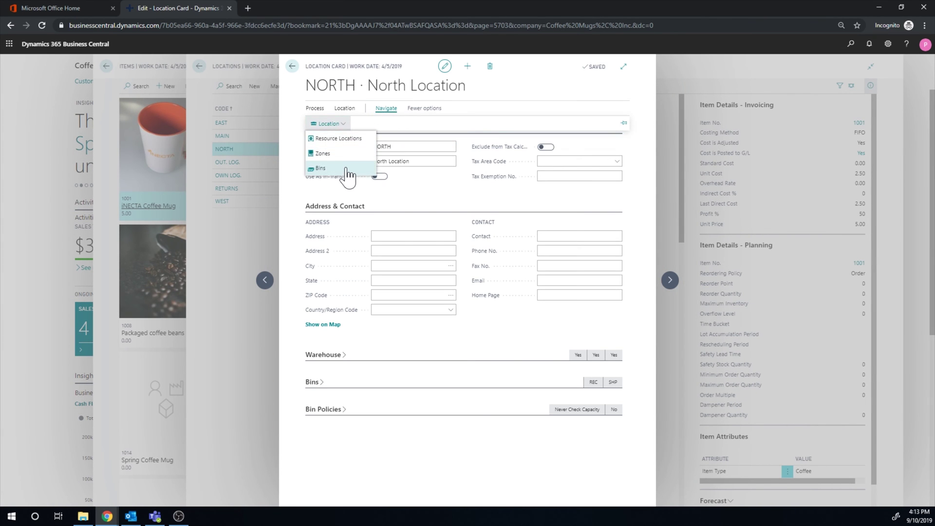
click(344, 176)
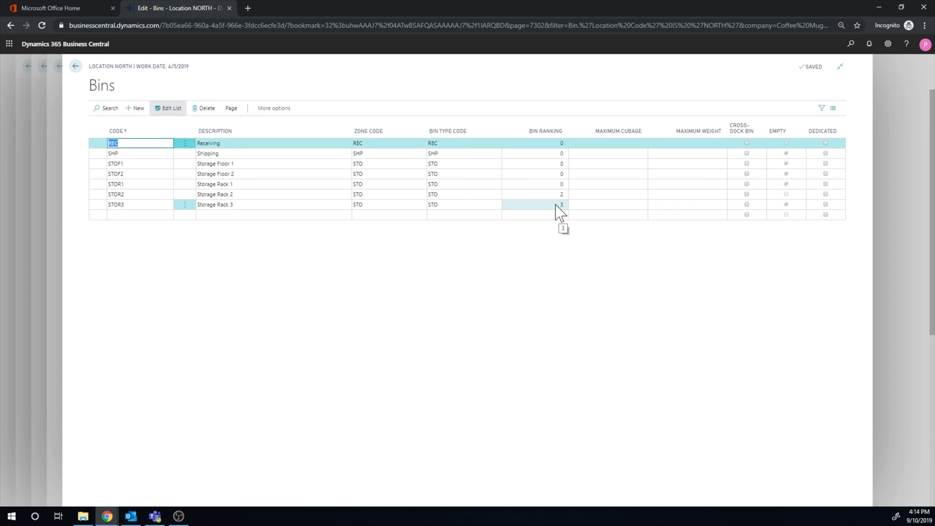
- Enter 150 as Maximum Cubage for bins STOR2 and STOR3, then return to the NORTH card
click(608, 195)
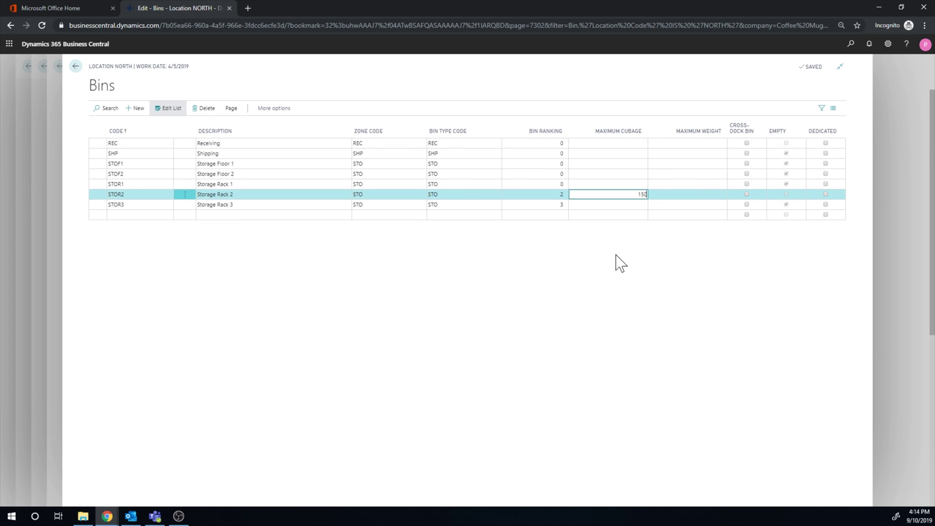
text(150)
key(Down)
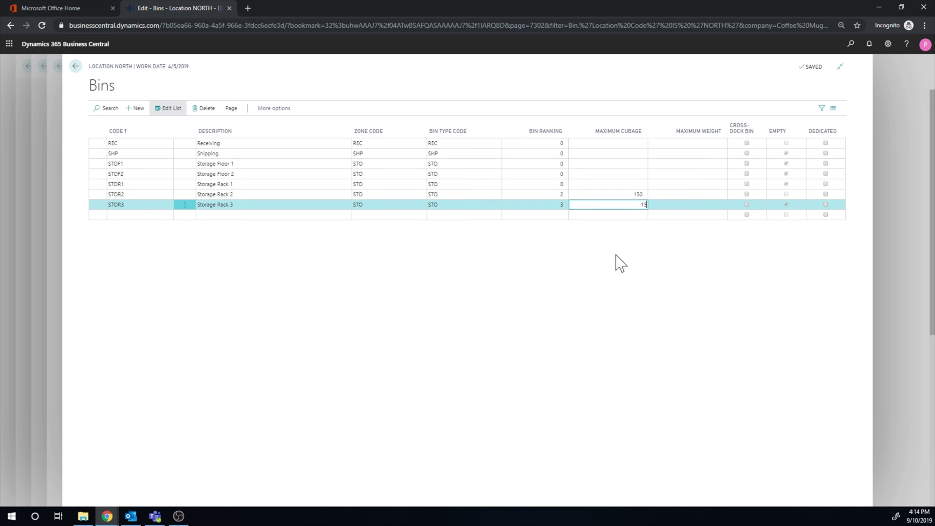
key(Up)
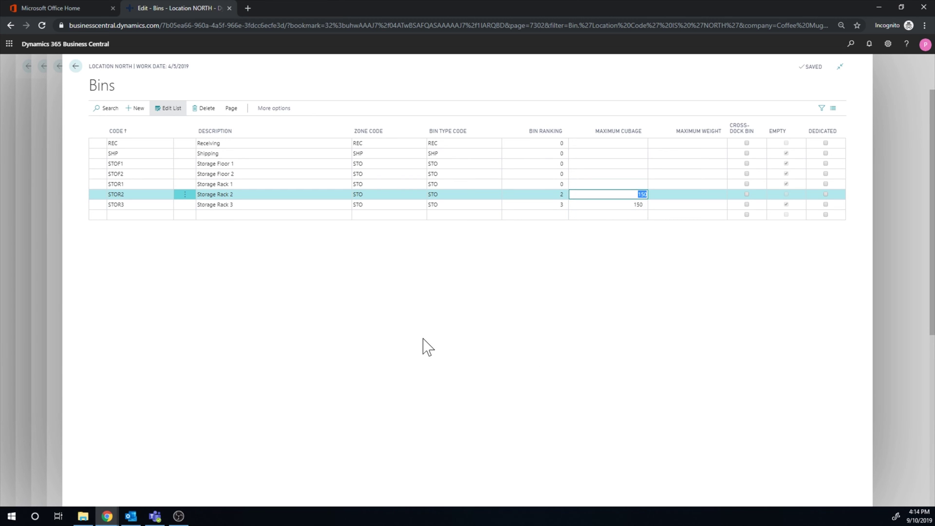
click(77, 69)
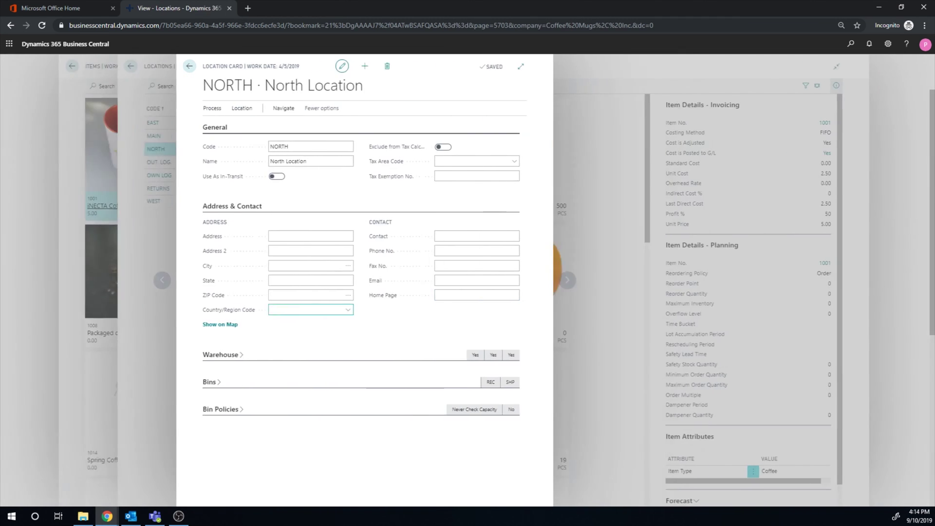
- Start a new purchase order with vendor Fabrikam, Inc
key(Escape)
key(Escape)
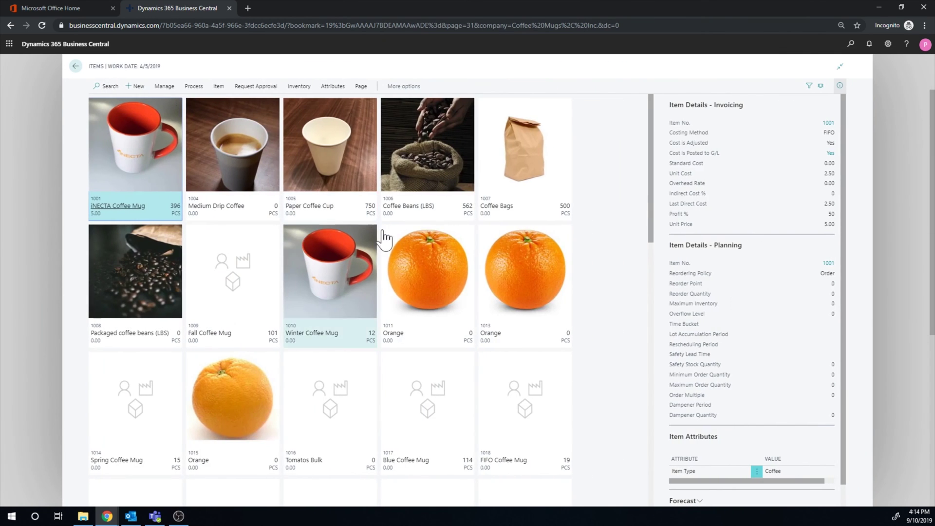
key(Escape)
click(850, 43)
text(purchase order)
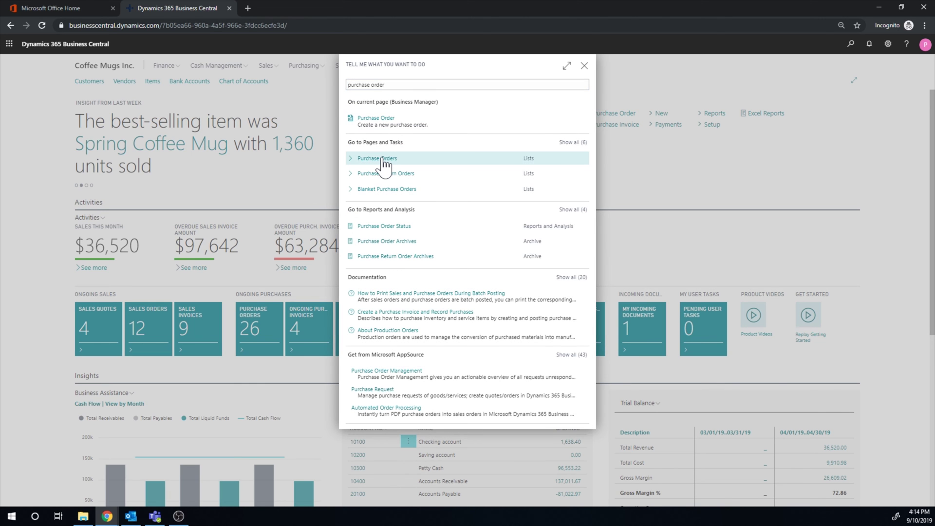
click(385, 159)
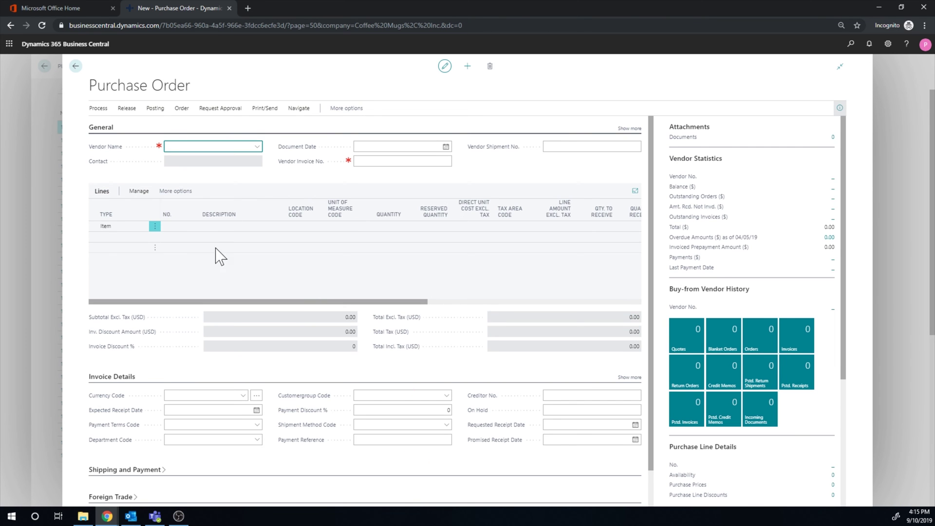
click(256, 146)
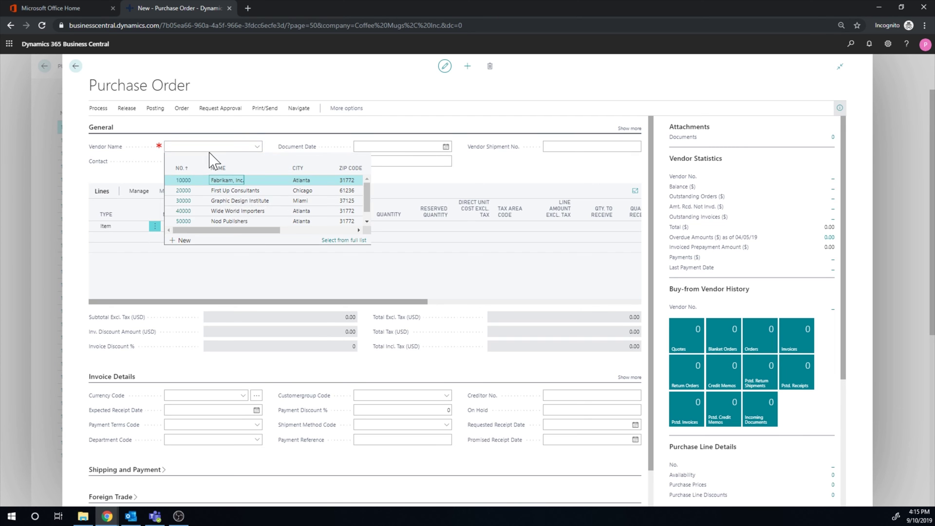
click(226, 180)
- Add an order line for 100 of item 1001 INECTA Coffee Mug at location NORTH
click(187, 232)
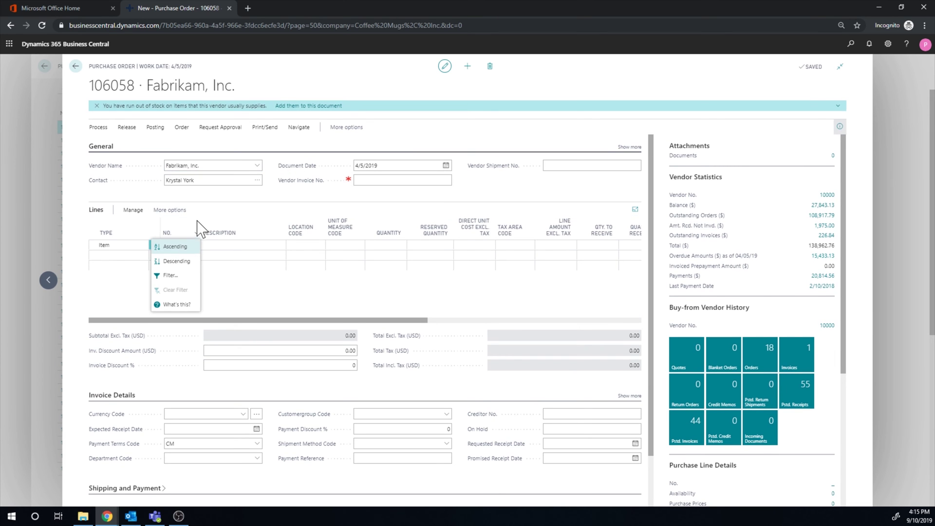
click(181, 246)
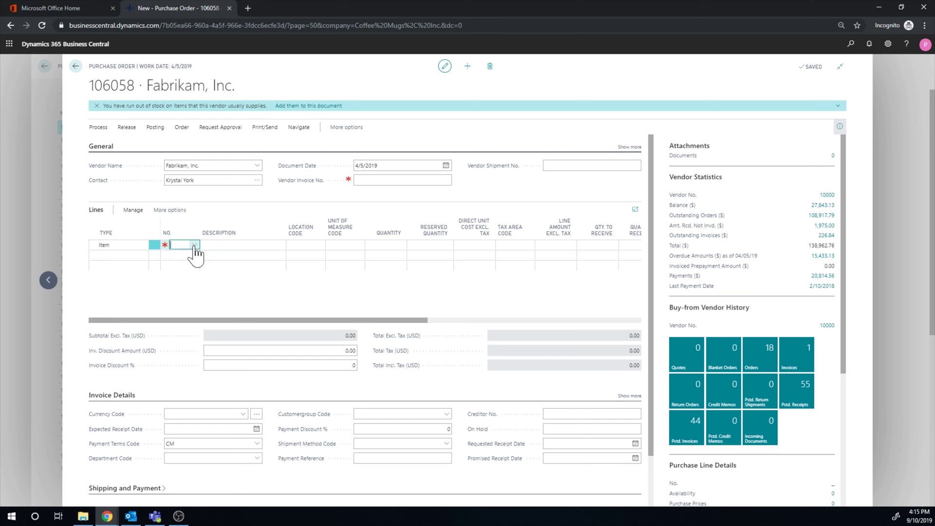
click(194, 245)
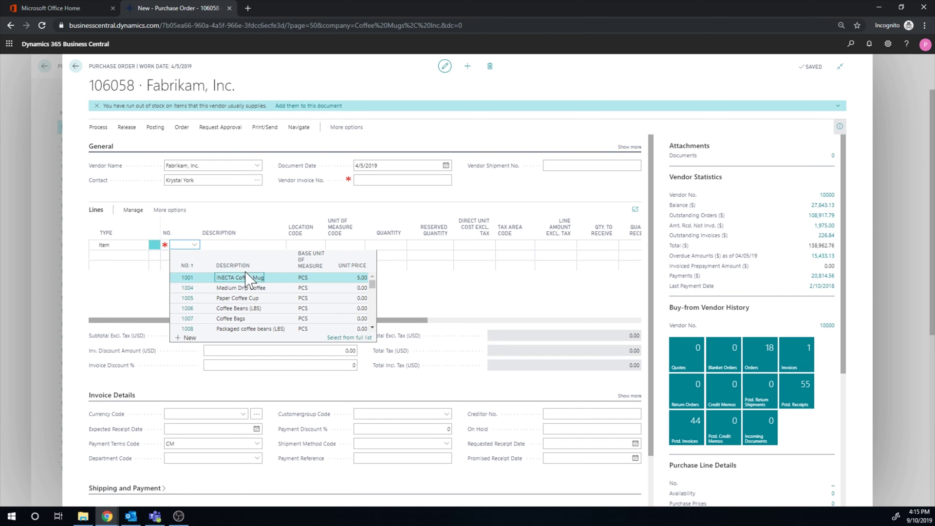
click(243, 277)
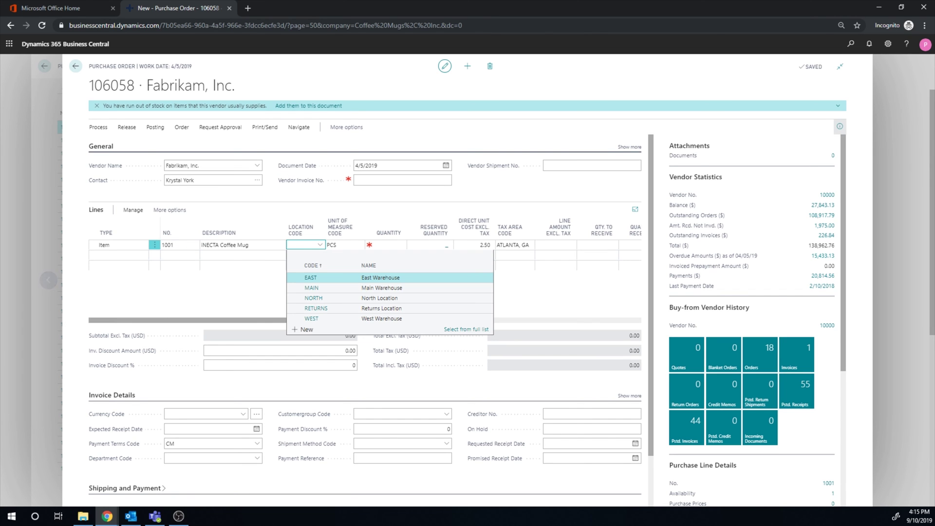
text(north)
click(351, 278)
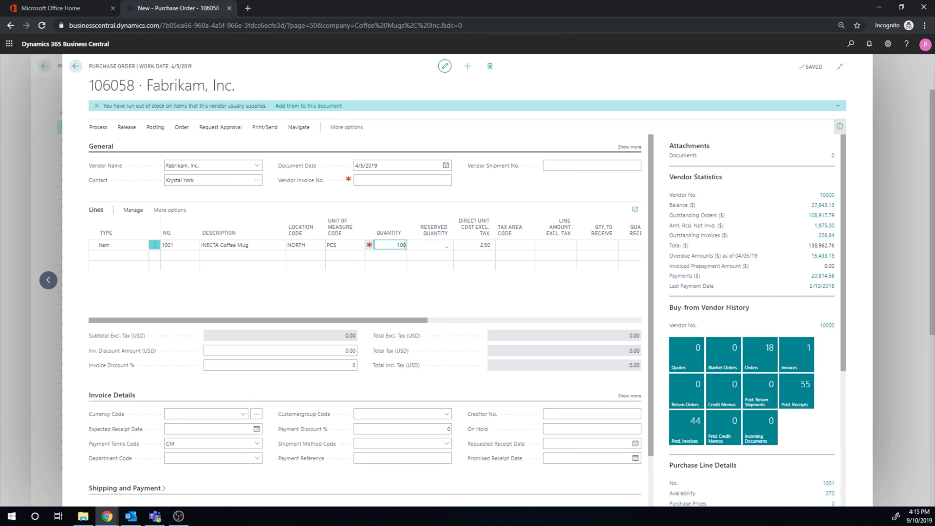
key(Tab)
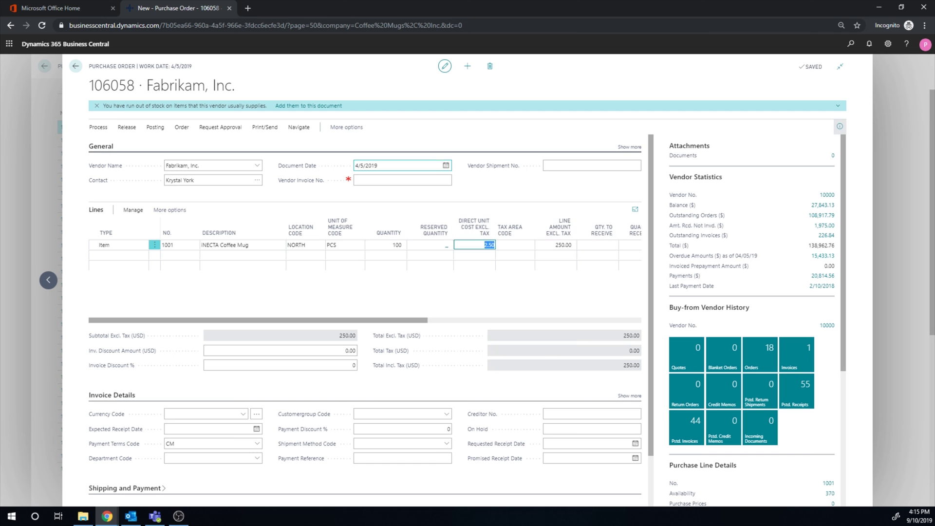
click(127, 128)
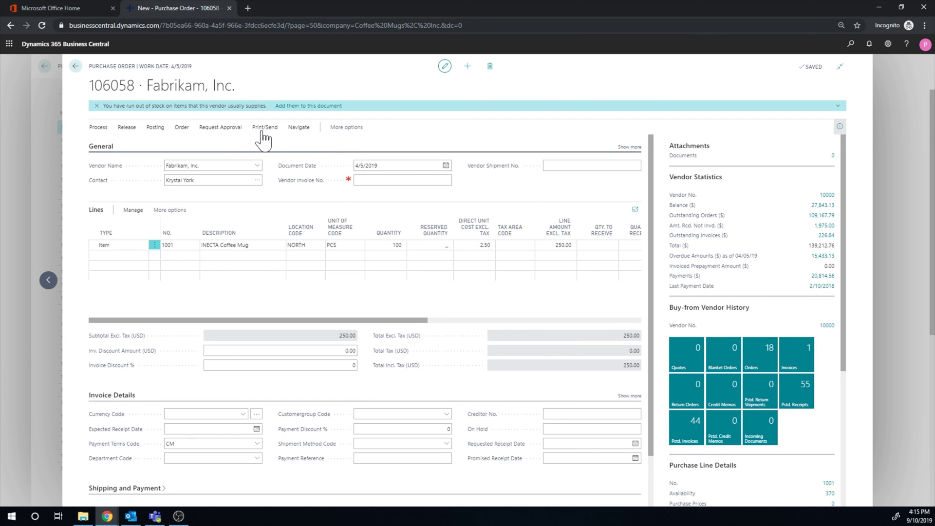
click(300, 128)
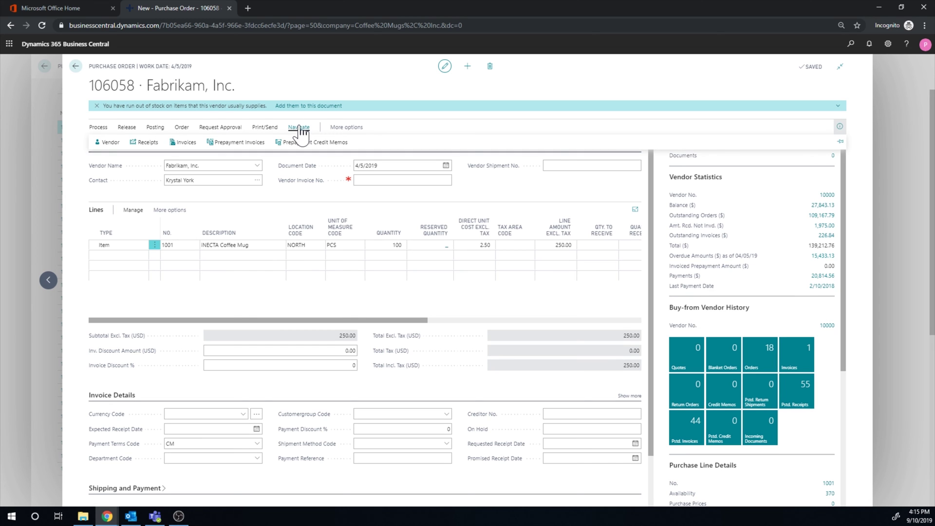
click(340, 128)
- Create warehouse receipt WR00013 for the purchase order
click(238, 144)
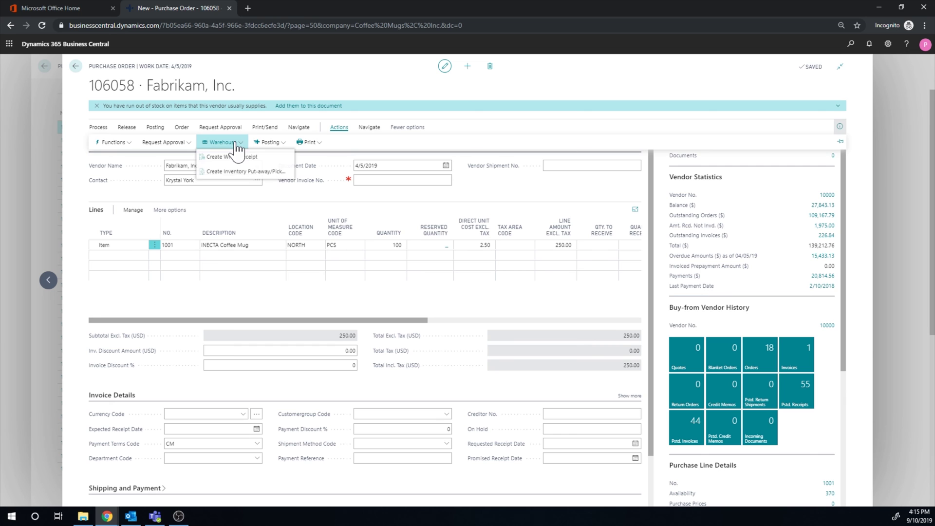
click(247, 165)
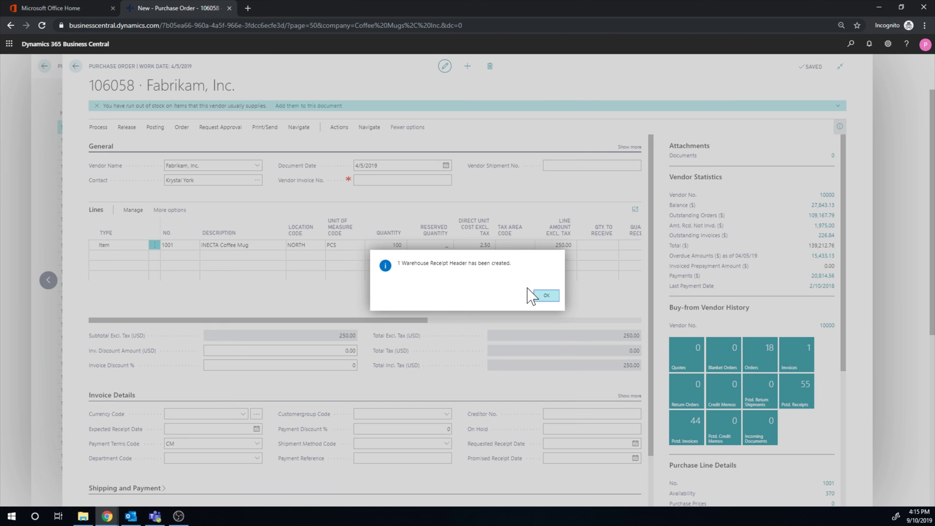
key(Return)
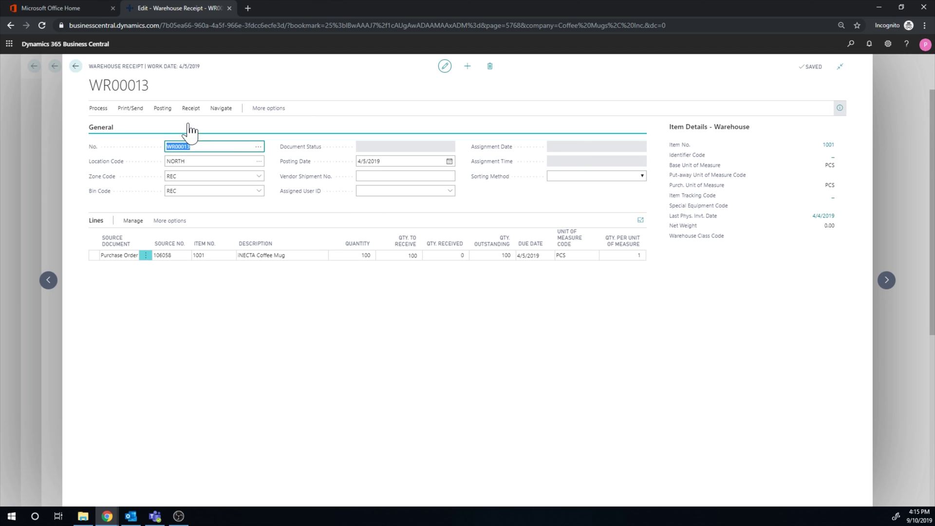
- Post warehouse receipt WR00013, confirming the posting and its put-away result
click(195, 110)
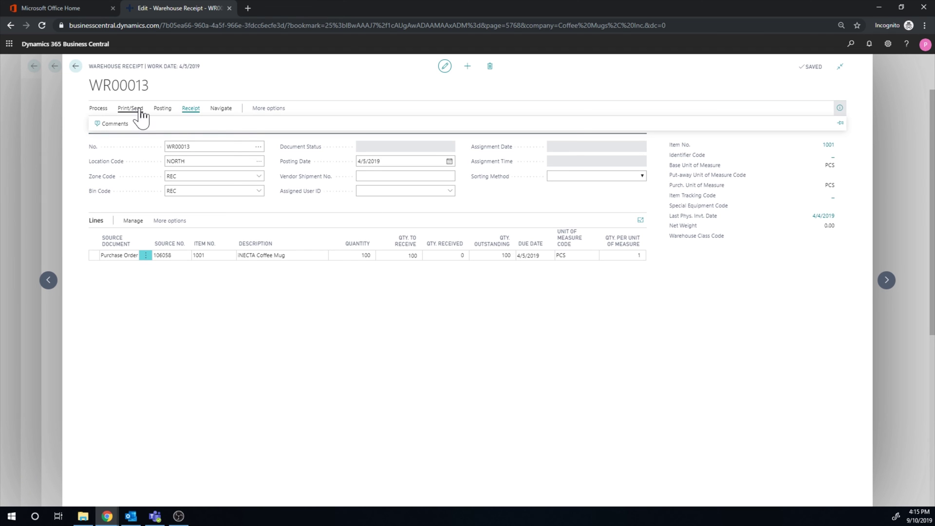
click(162, 110)
click(118, 128)
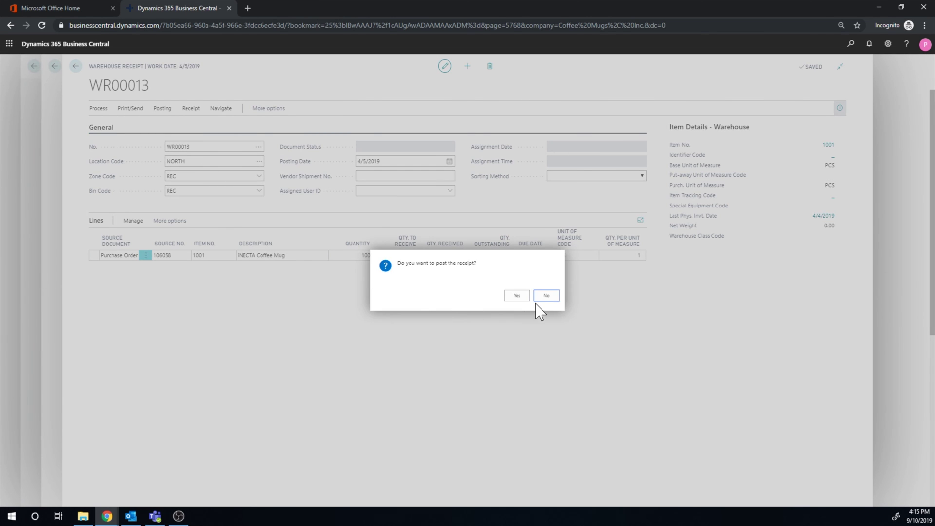
click(517, 296)
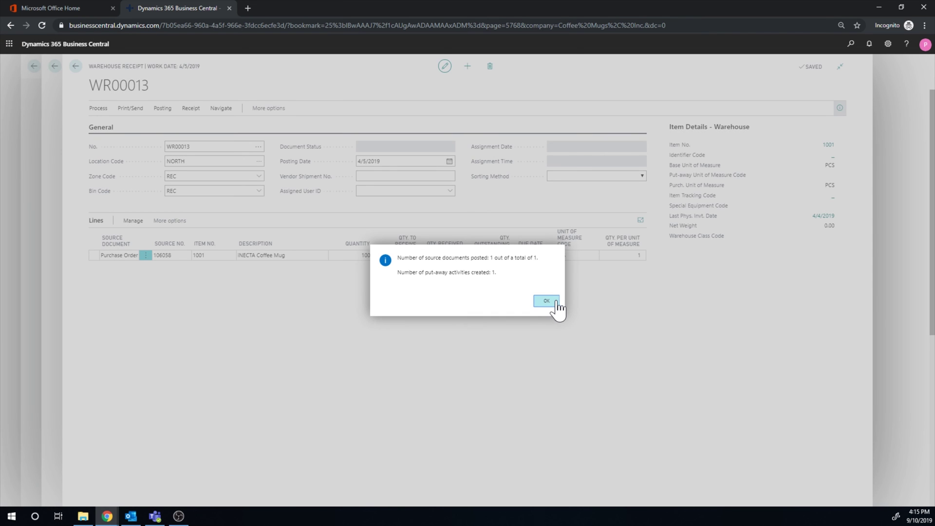
click(555, 302)
- Go home and open put-away WHP00010 from the Warehouse Put-aways list
key(Escape)
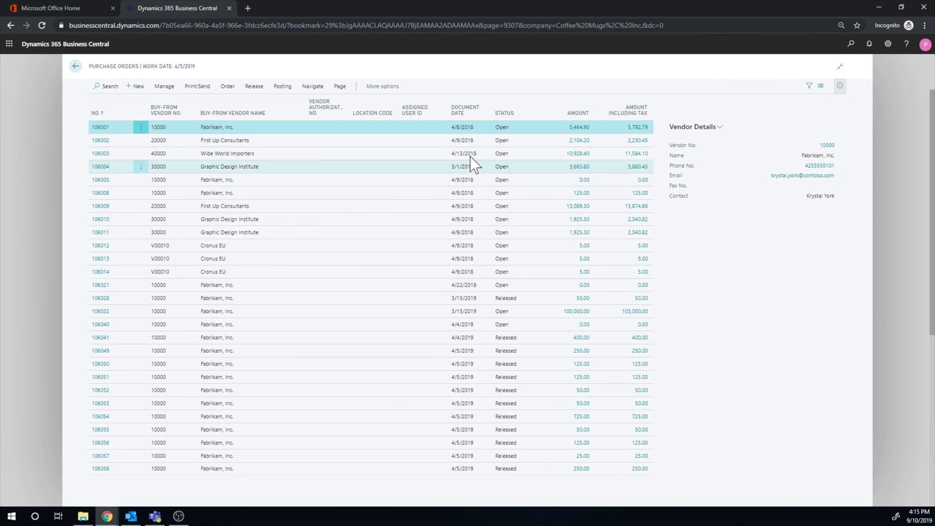
click(75, 65)
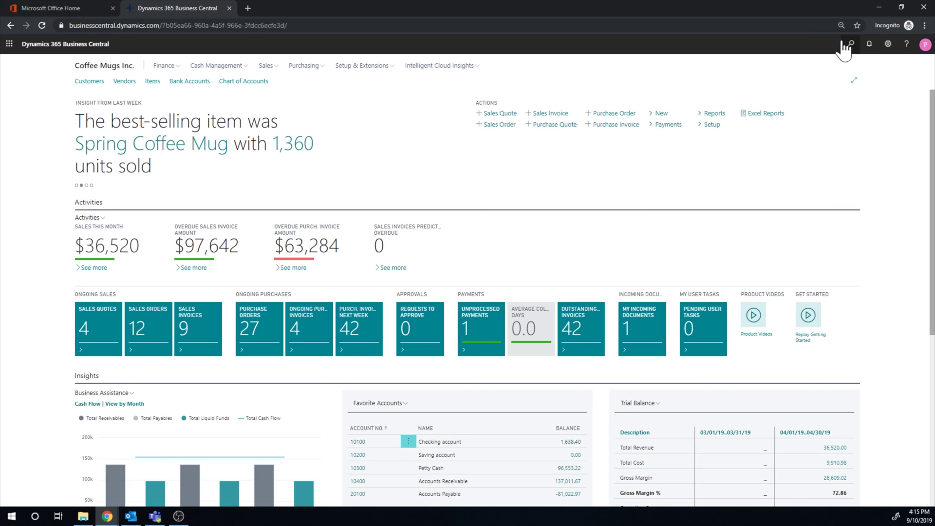
click(851, 44)
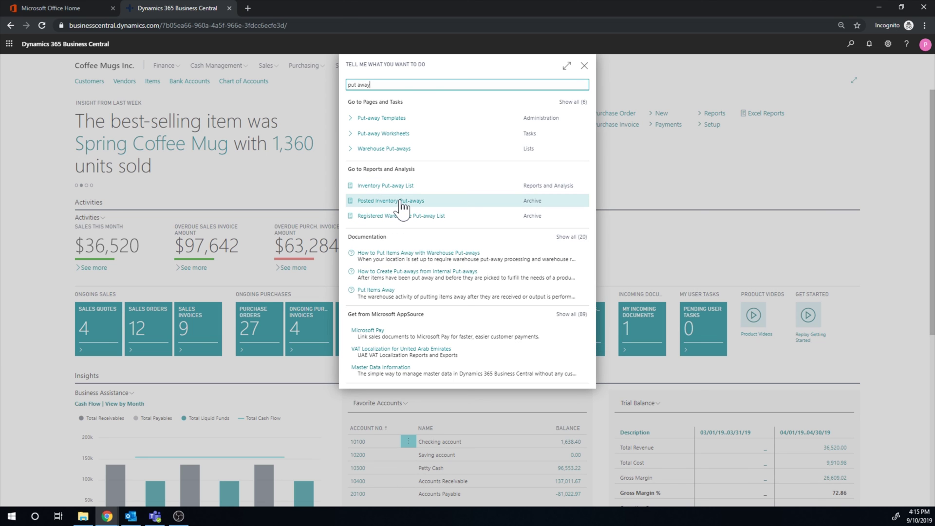
click(392, 155)
click(389, 179)
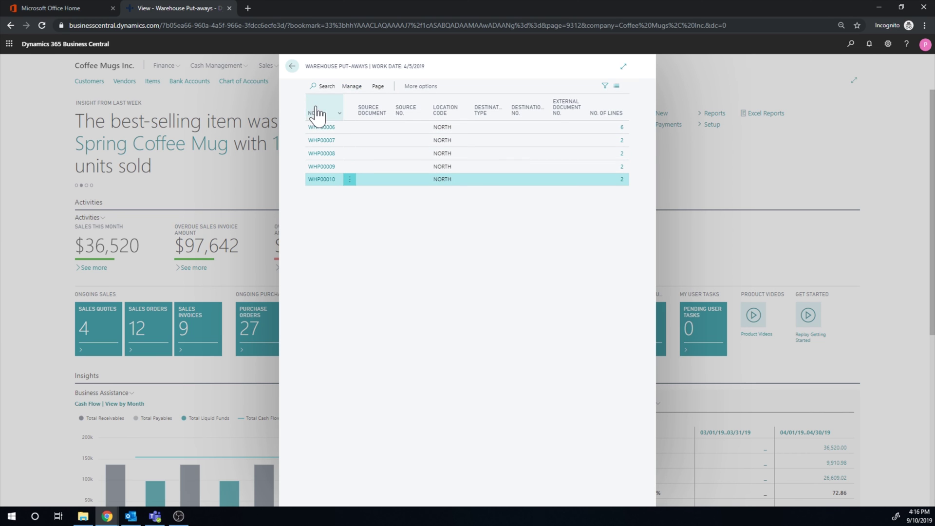
key(Return)
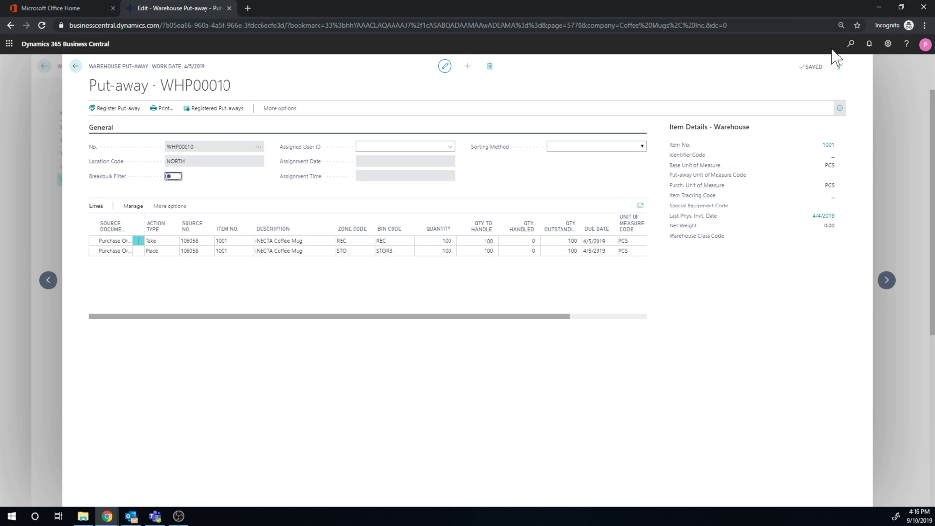
click(850, 44)
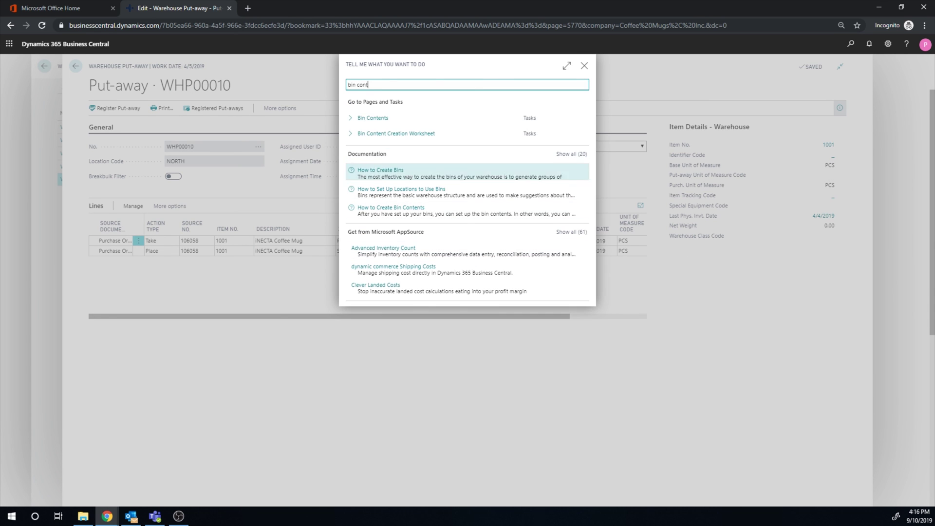
- Open Bin Contents and select bin STOR3 to check item 1001's quantities
click(371, 120)
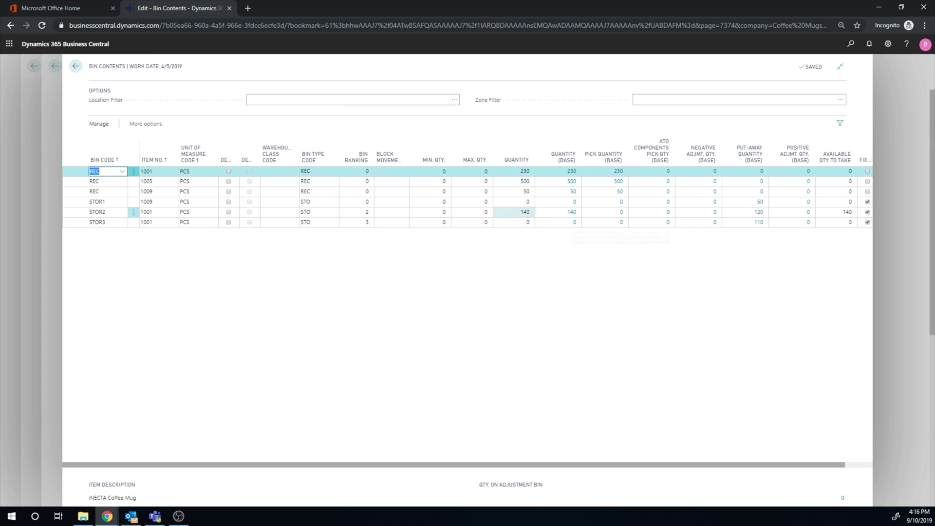
click(519, 223)
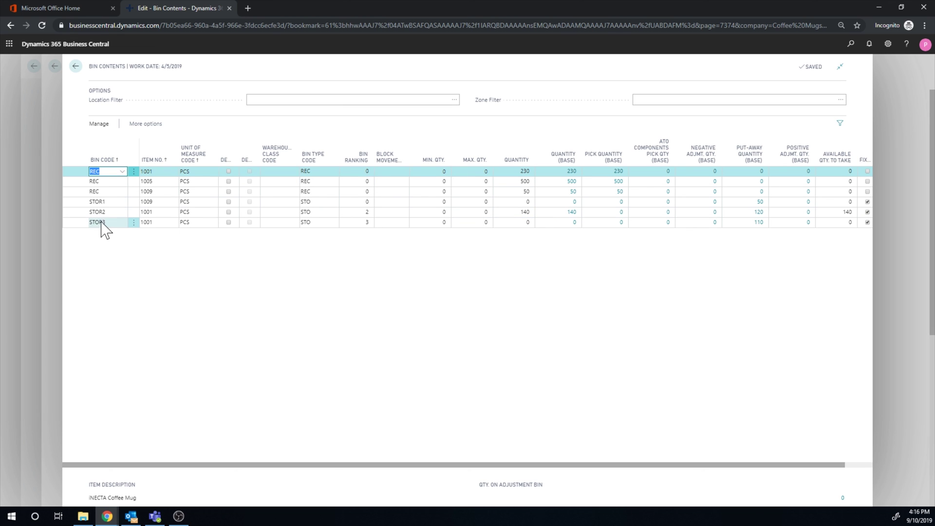